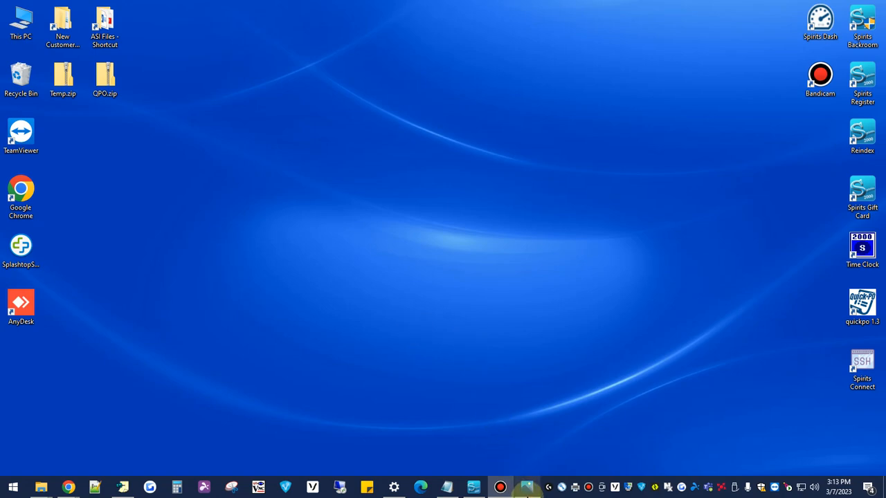
# Review the line items on the Georgia Crown invoice image and put the image viewer away
pyautogui.click(526, 488)
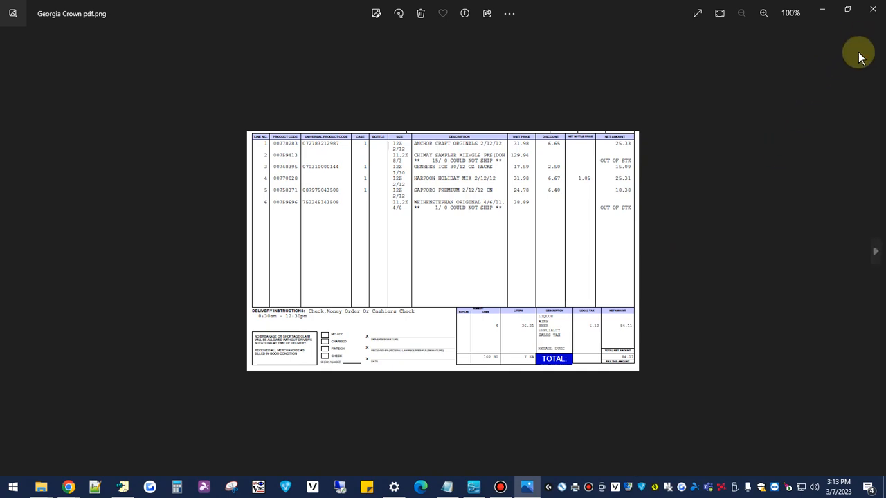
pyautogui.click(826, 8)
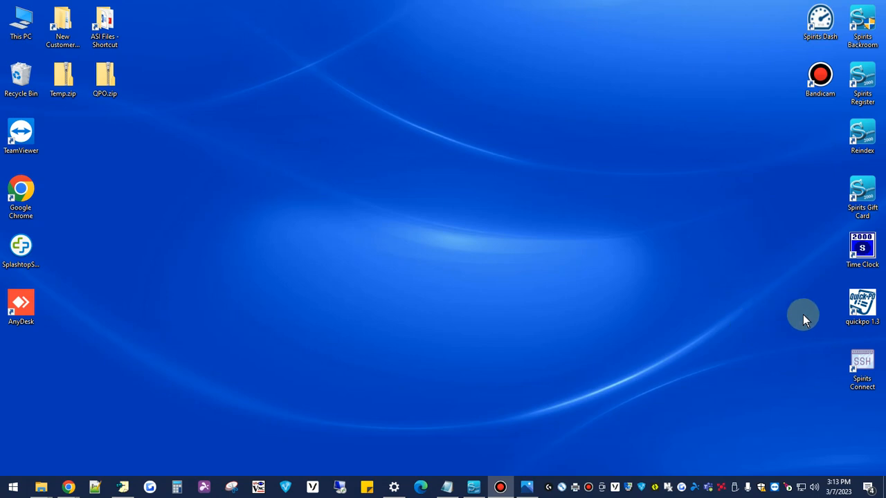
# Open Quick PO, log in with the saved credentials and maximize its main window
pyautogui.doubleClick(858, 308)
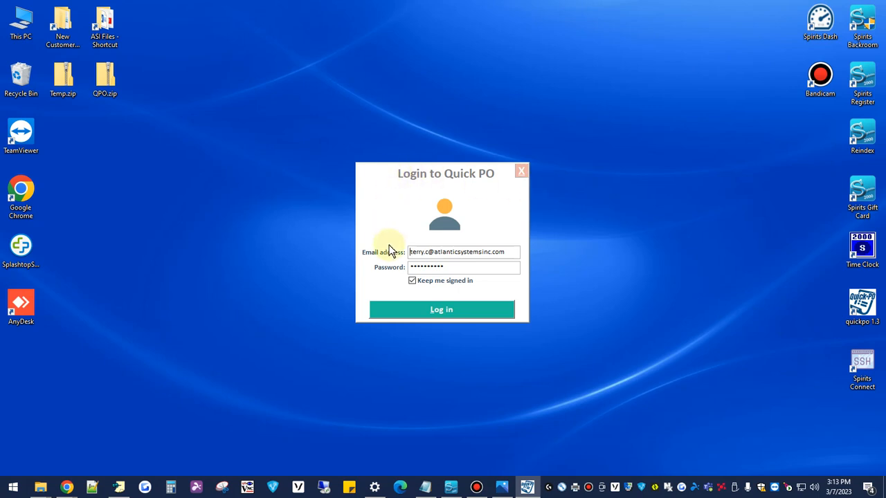
pyautogui.click(421, 310)
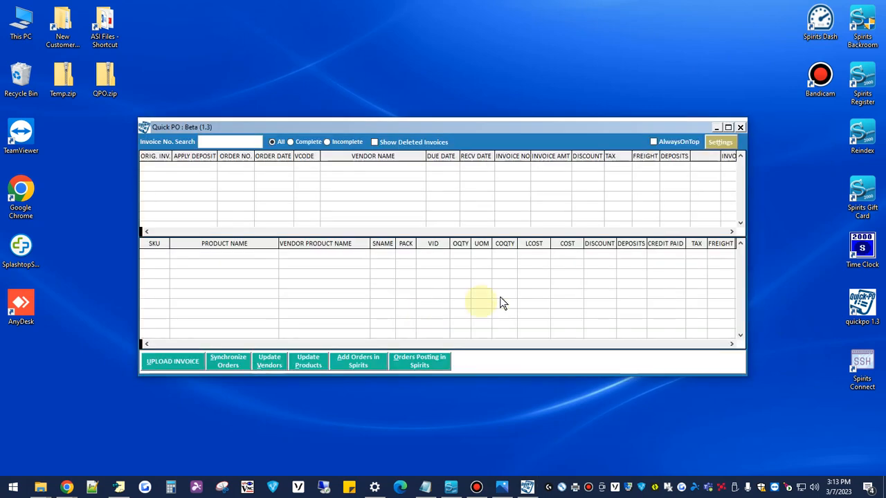
pyautogui.click(728, 127)
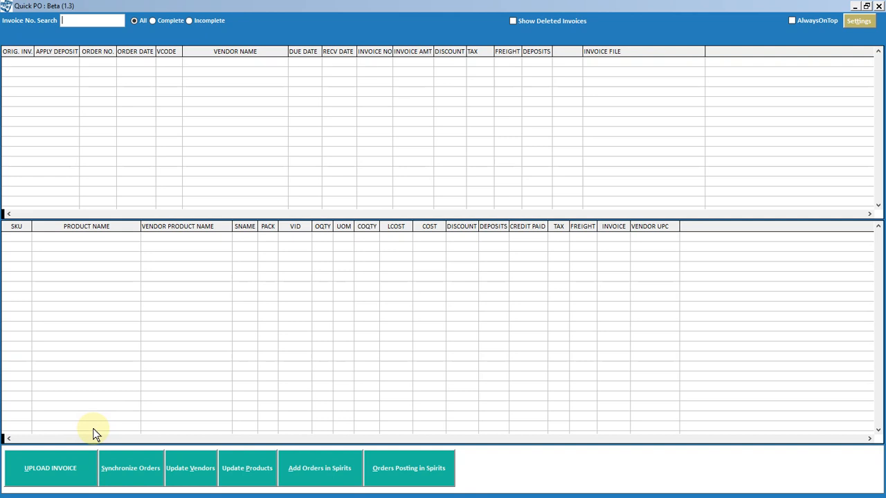
# Upload the invoice Georgia Crown.PDF from the QPO Invoices folder with automatic download of processed invoices, and close the upload dialog
pyautogui.click(62, 471)
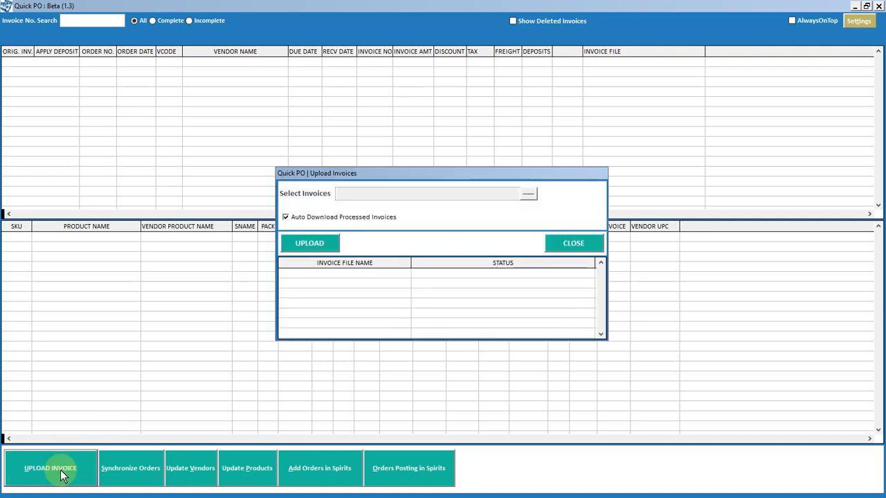
pyautogui.click(528, 194)
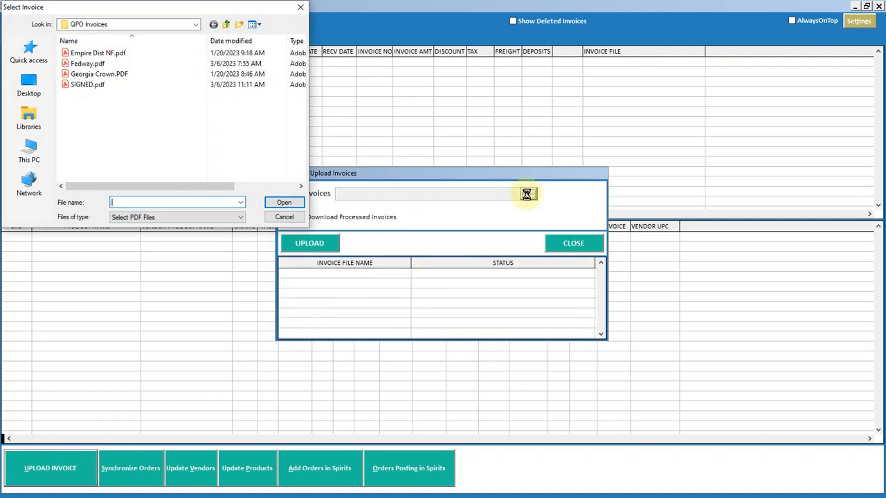
pyautogui.click(103, 76)
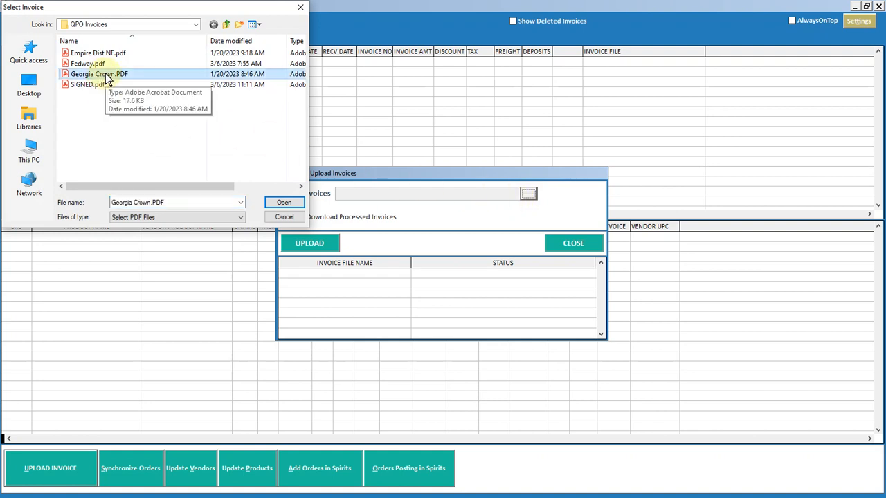
pyautogui.click(297, 203)
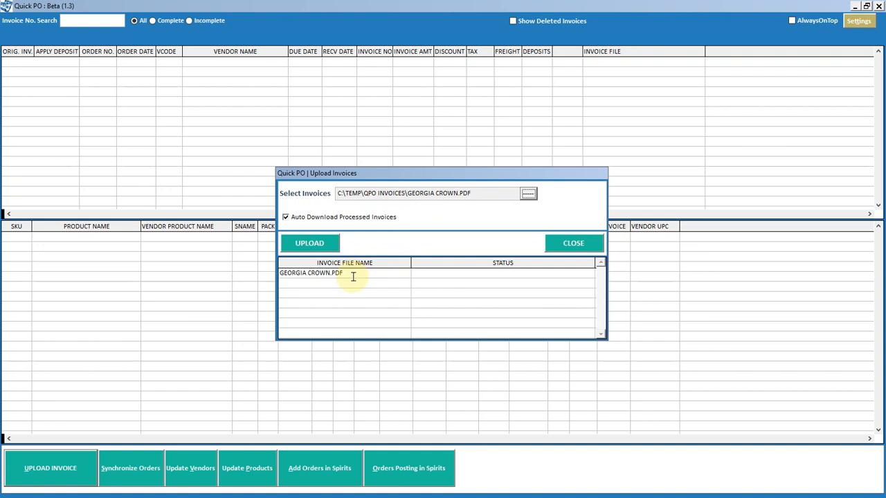
pyautogui.click(315, 246)
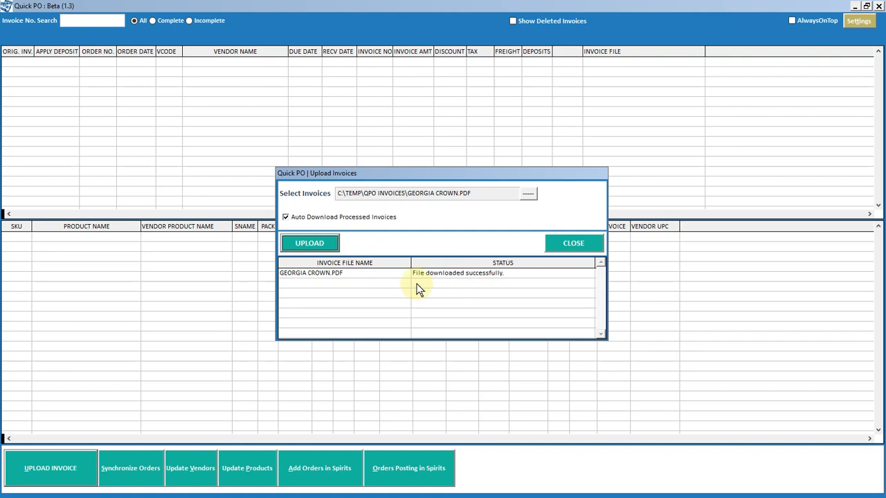
pyautogui.click(575, 248)
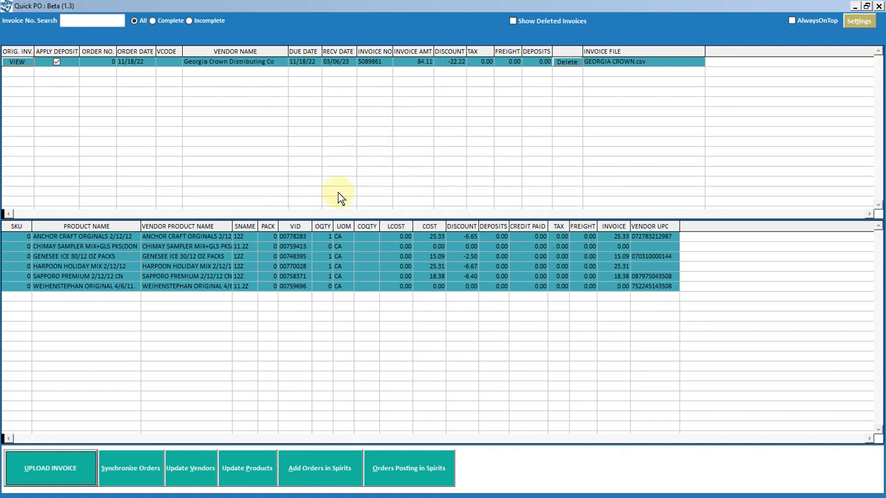
# Look up Georgia Crown among the Spirits vendors and assign vendor code G to Georgia Crown Distributing Co
pyautogui.click(168, 62)
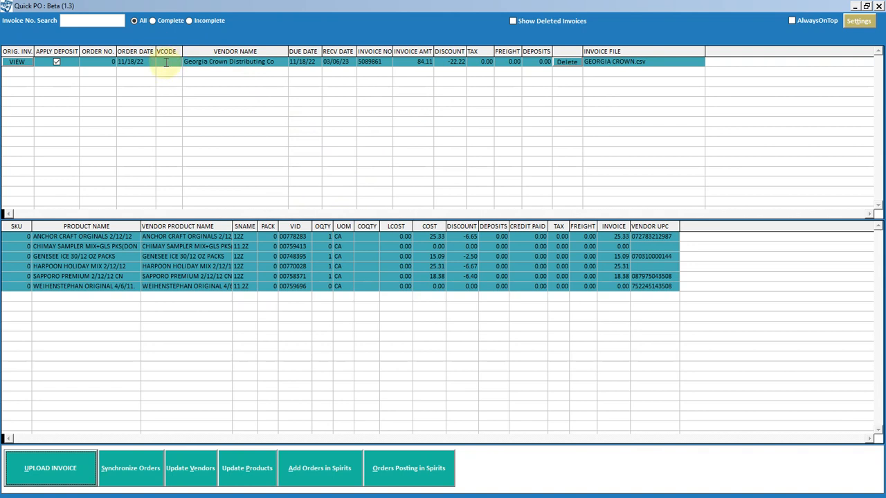
pyautogui.click(166, 63)
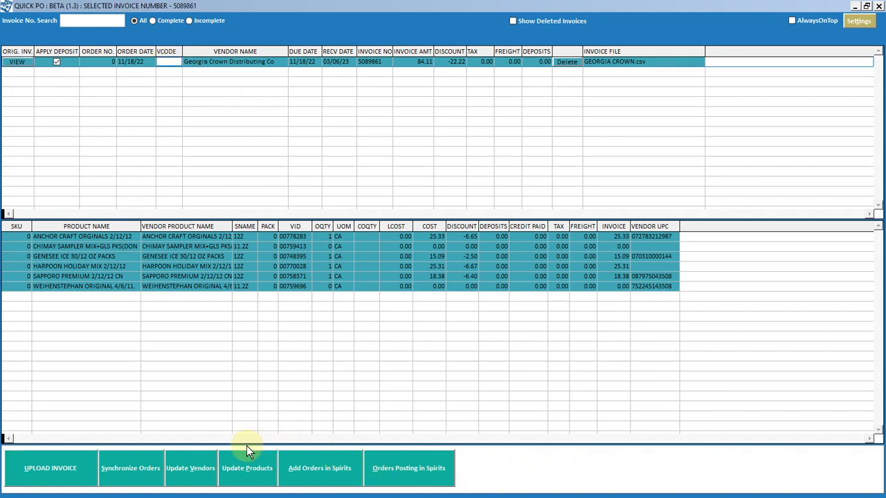
pyautogui.click(206, 469)
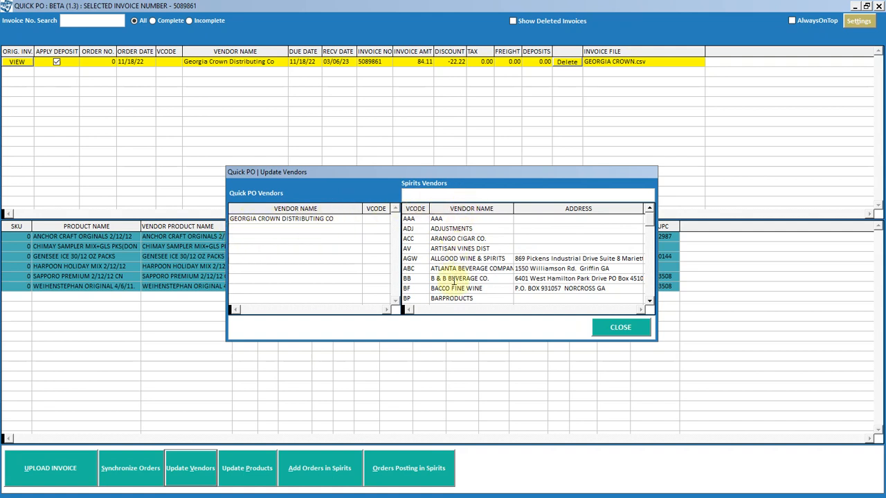
pyautogui.click(444, 196)
pyautogui.write('g')
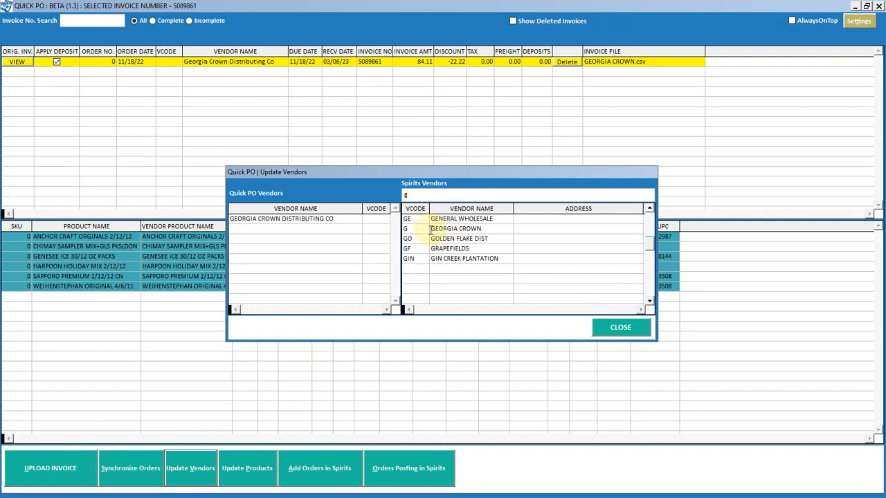
pyautogui.click(377, 220)
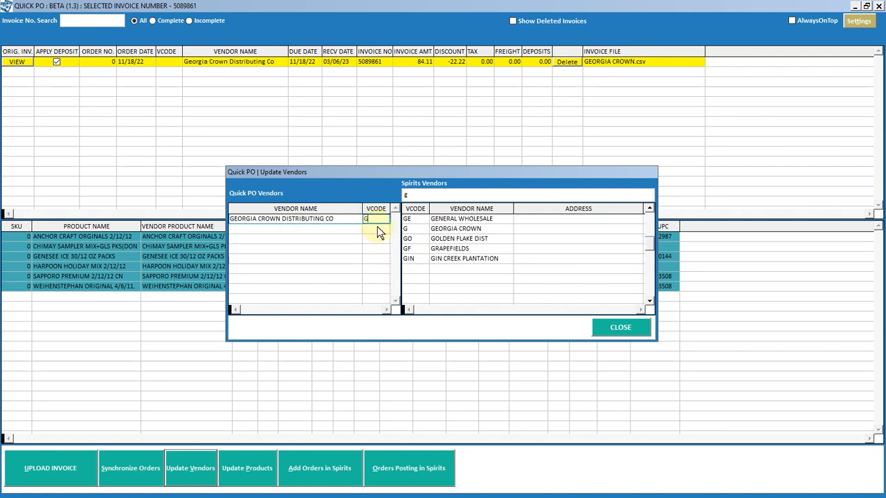
pyautogui.click(621, 328)
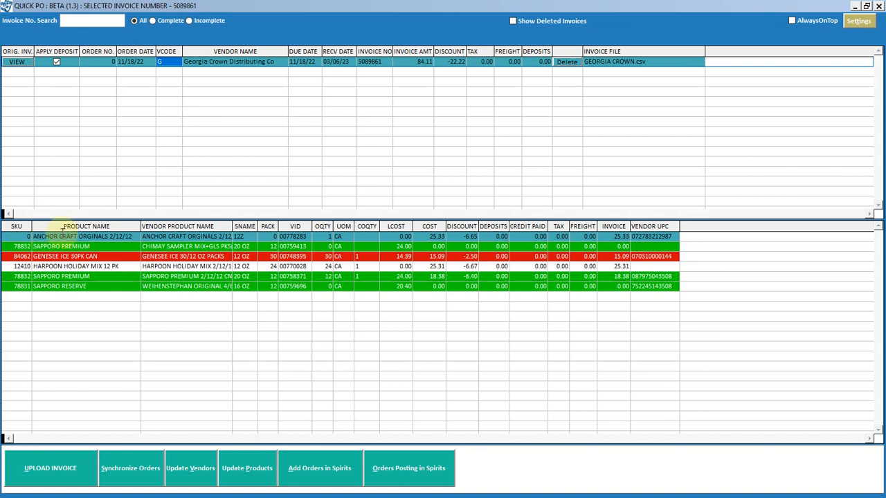
# Search the Spirits products for ANCHOR C and assign SKU 12409 to the unmatched ANCHOR CRAFT ORGINALS 2/12/12 item
pyautogui.click(23, 236)
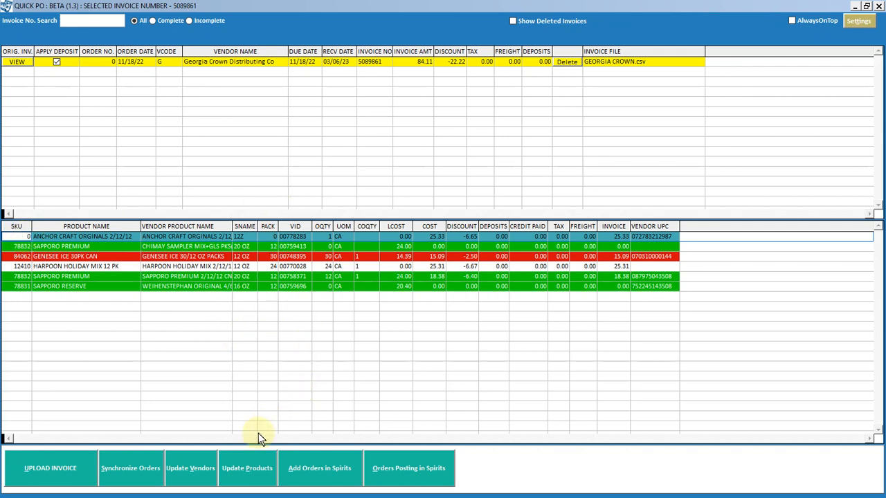
pyautogui.click(259, 471)
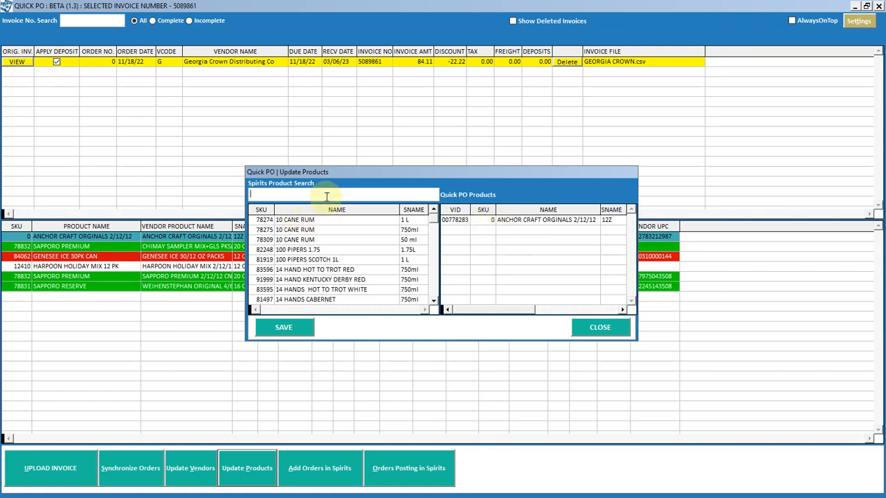
pyautogui.write('ANCHOR C')
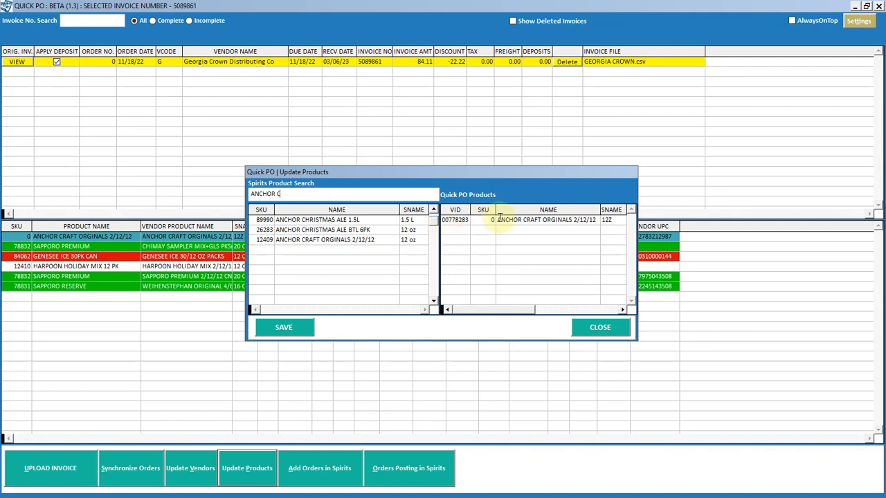
pyautogui.click(267, 239)
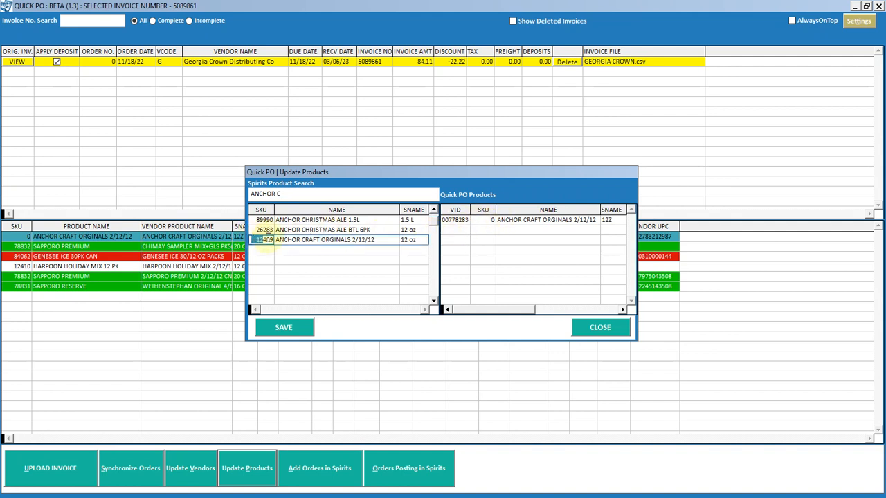
pyautogui.click(478, 220)
pyautogui.write('12409')
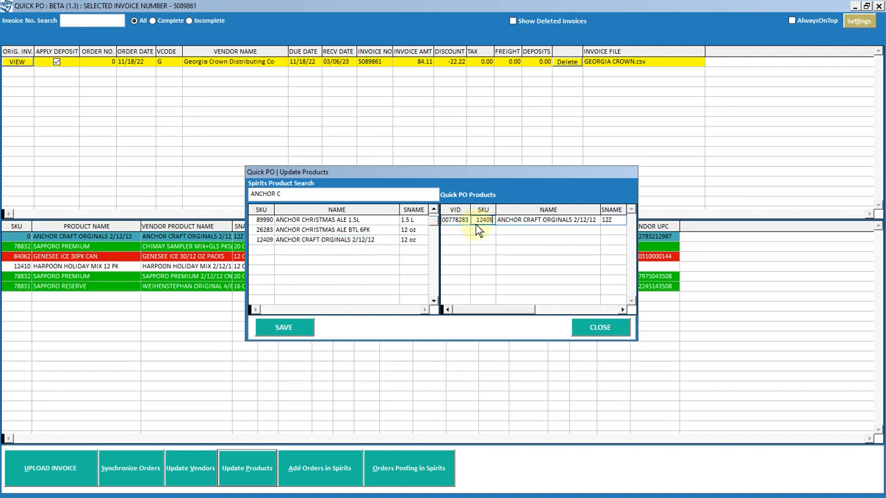
pyautogui.press('Return')
# Save the product match, adding the new VID entry to the UPC table, and close the Update Products dialog
pyautogui.click(308, 328)
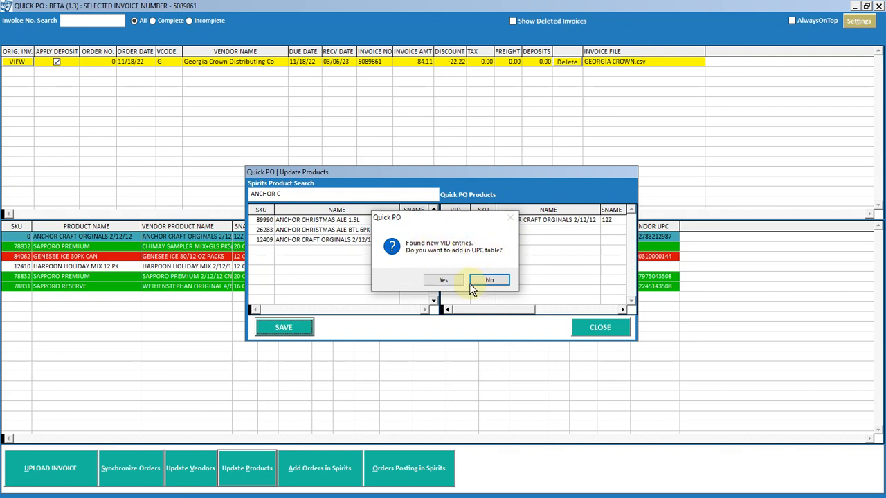
pyautogui.click(446, 280)
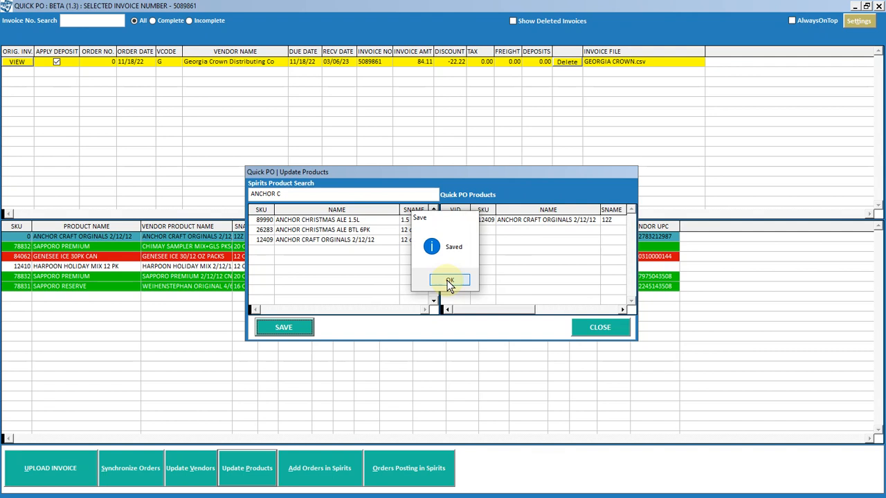
pyautogui.click(448, 284)
pyautogui.click(591, 322)
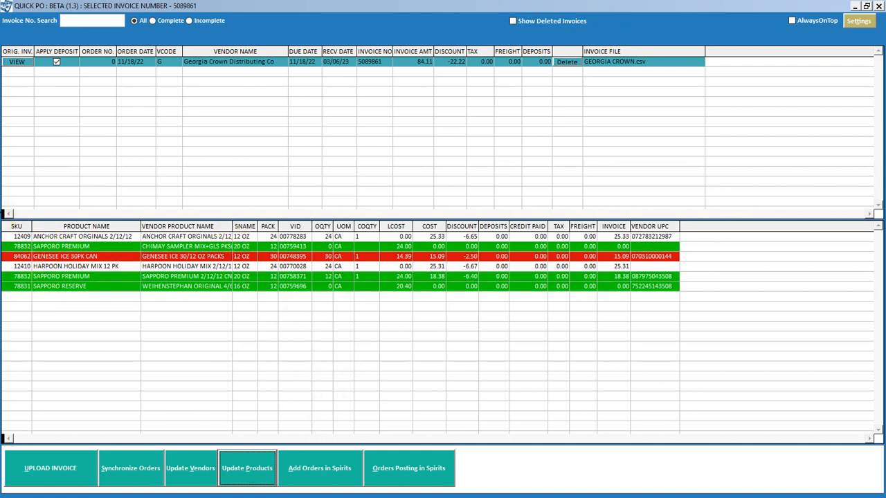
# Add the Georgia Crown invoice to Spirits as a new order
pyautogui.click(309, 469)
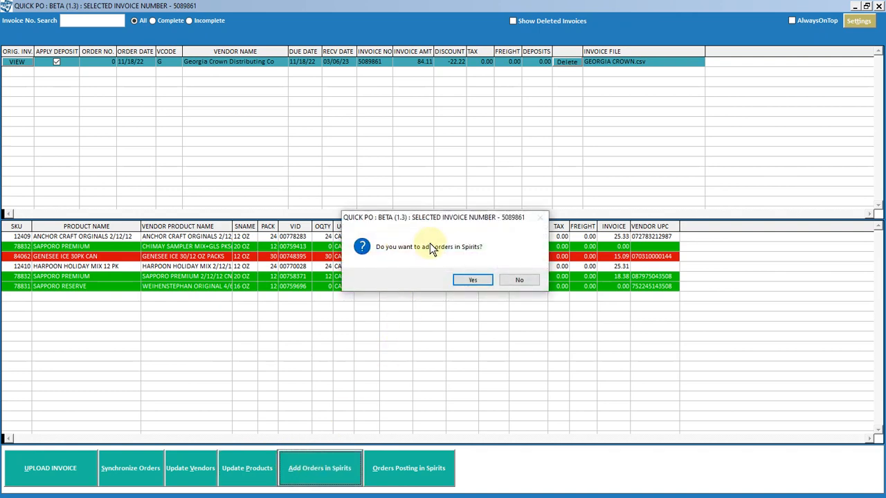
pyautogui.click(483, 281)
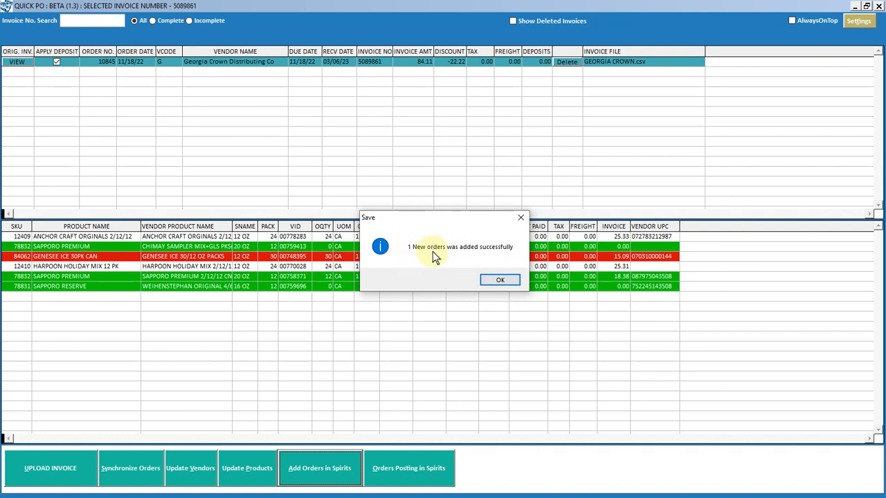
pyautogui.click(501, 282)
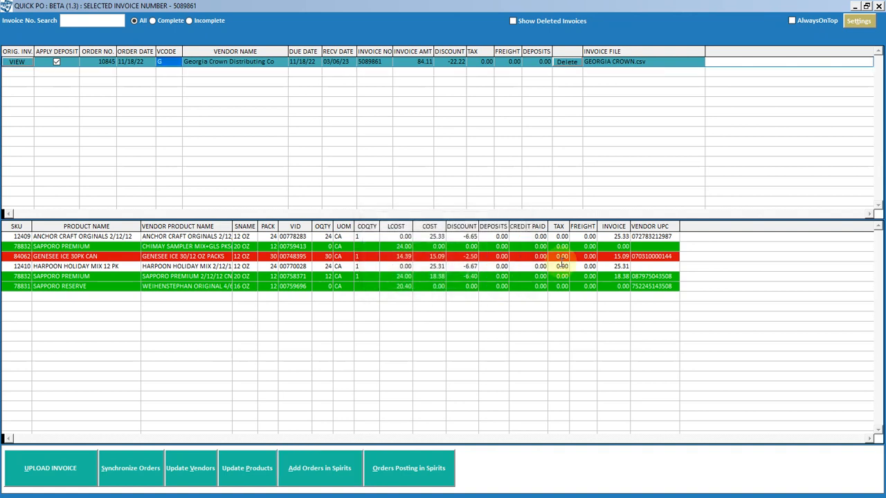
# Switch to Spirits 2000 Backroom and view the orders of the vendor Georgia Crown
pyautogui.click(856, 6)
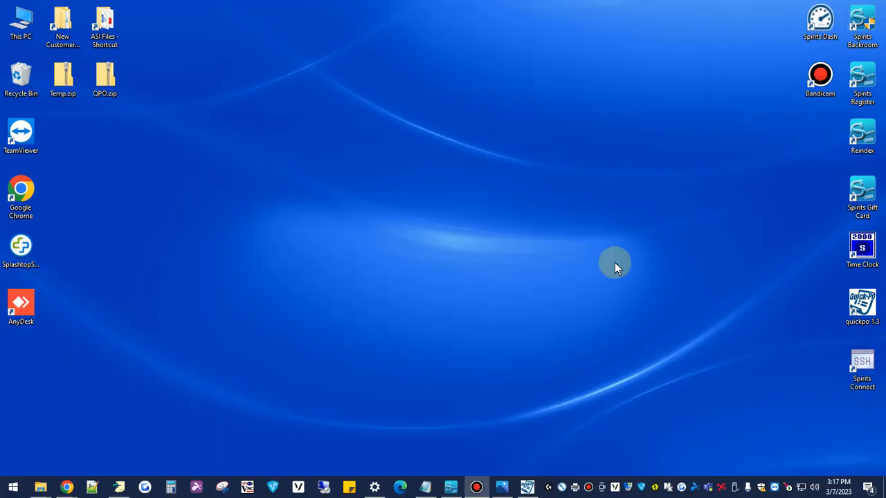
pyautogui.click(451, 487)
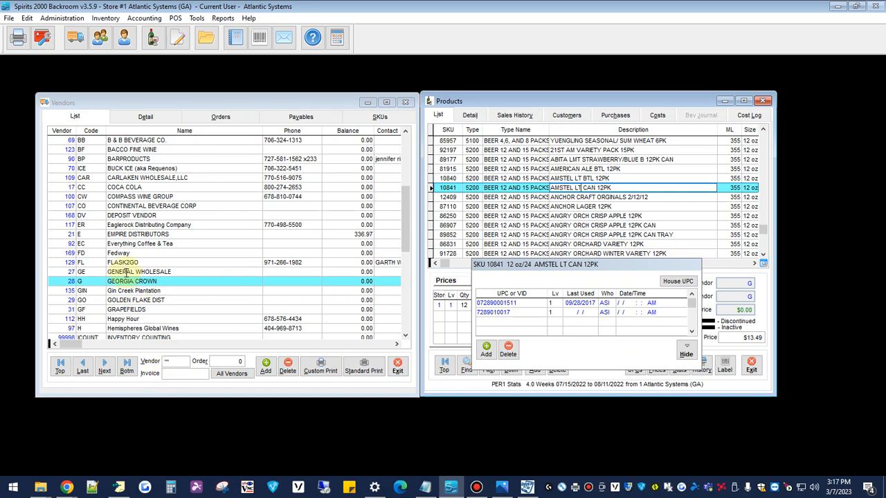
pyautogui.click(237, 113)
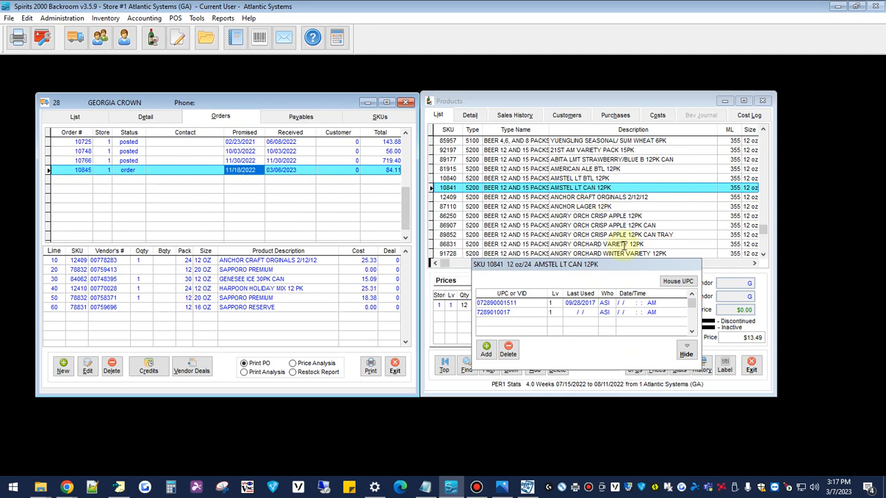
# Check the UPC and VID entries of ANCHOR CRAFT ORGINALS 2/12/12 in the product list, and return to Quick PO
pyautogui.click(685, 351)
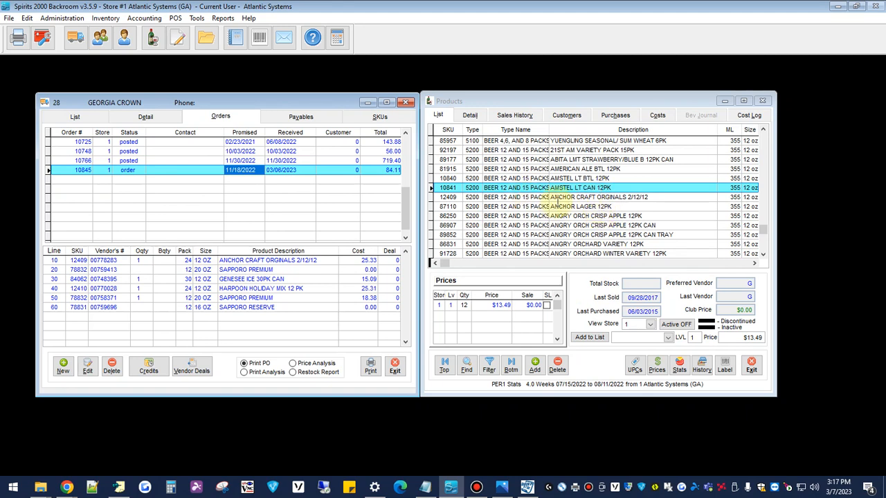
pyautogui.click(564, 197)
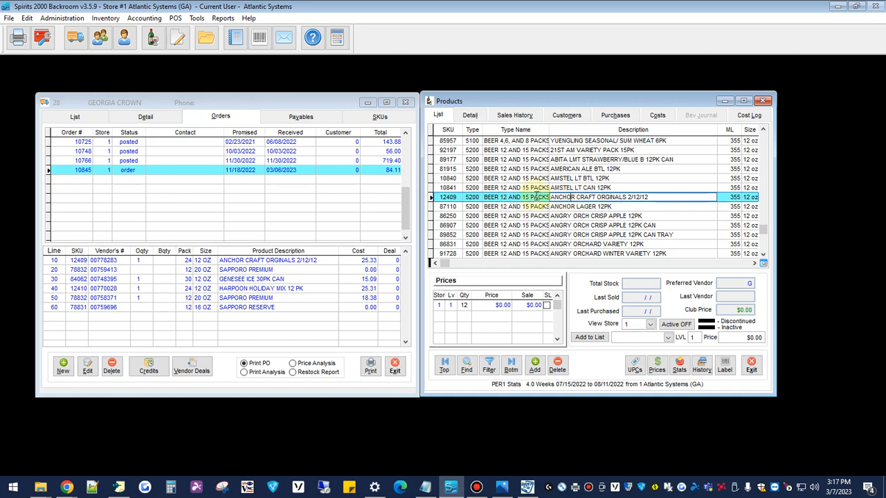
pyautogui.click(636, 367)
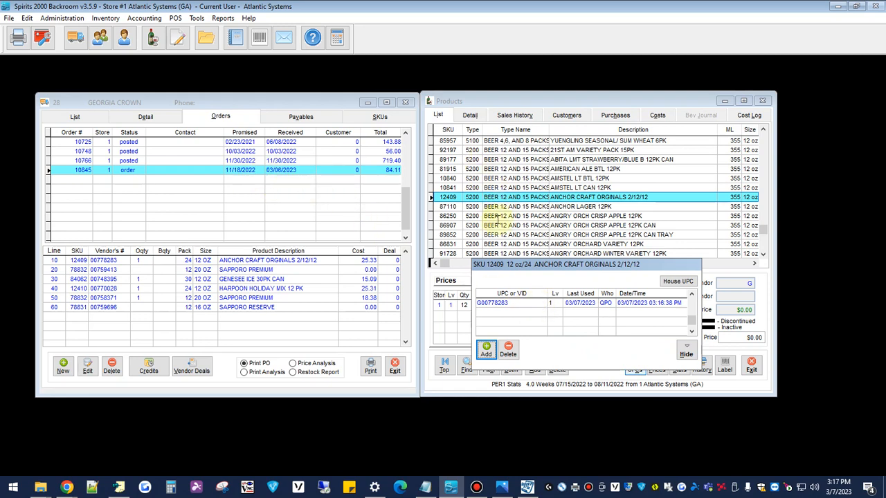
pyautogui.click(683, 355)
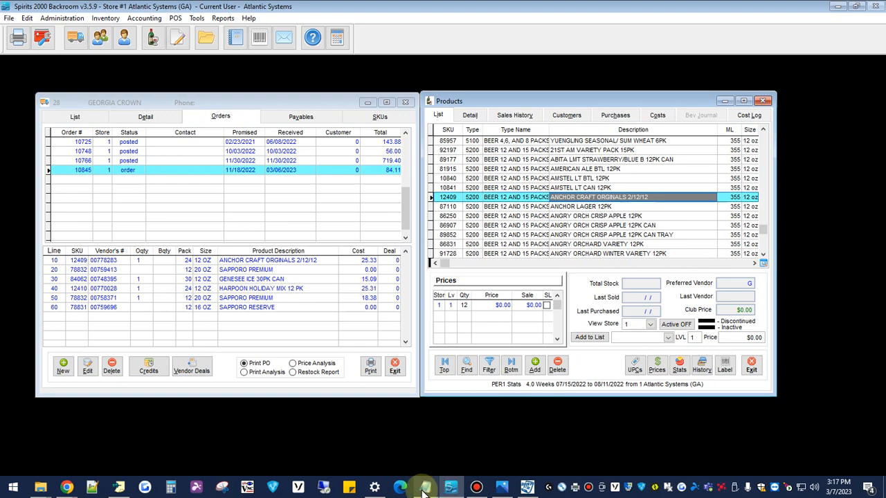
pyautogui.click(505, 489)
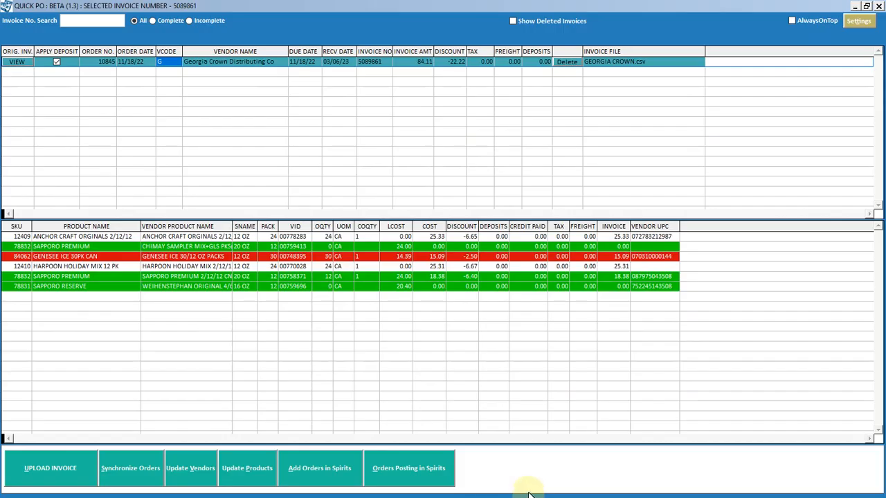